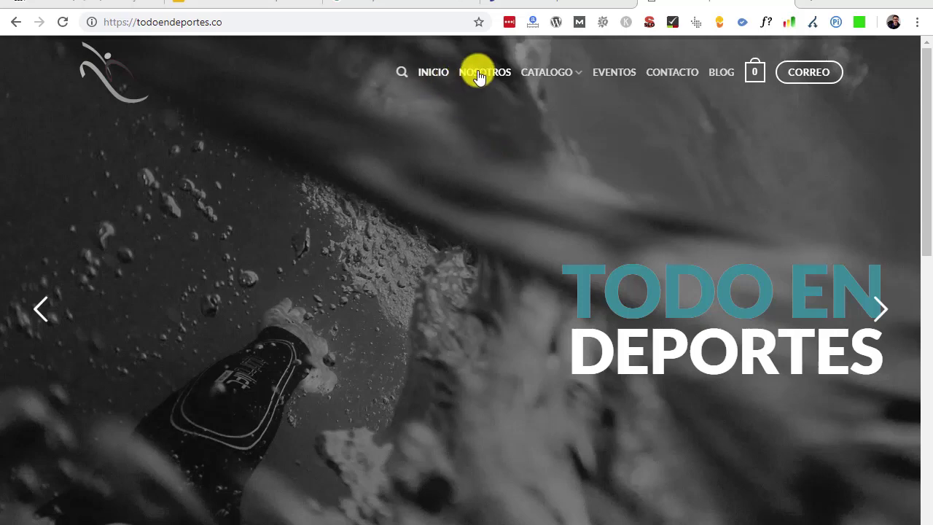
Generate the Directory Tree Graph for the todoendeportes.co crawl and maximize its window.
mouse_move(578, 78)
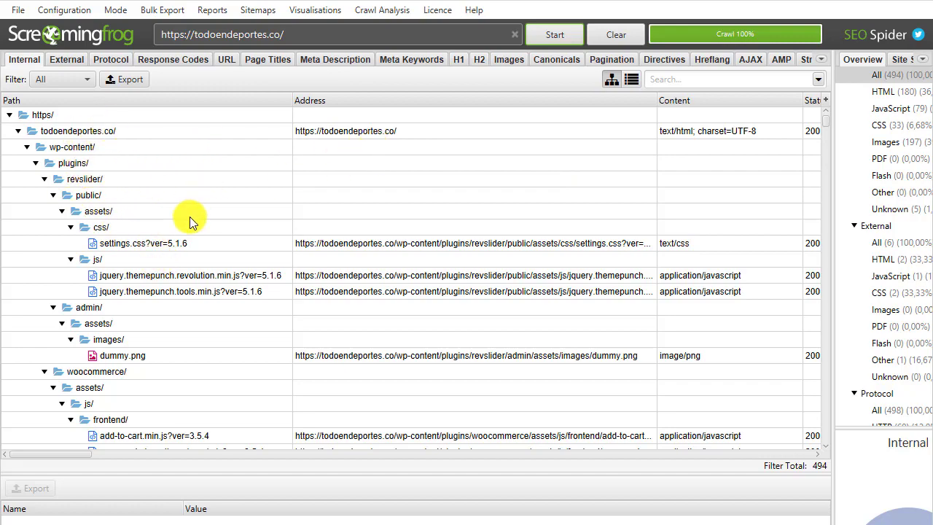
scroll(190, 222, down, 7)
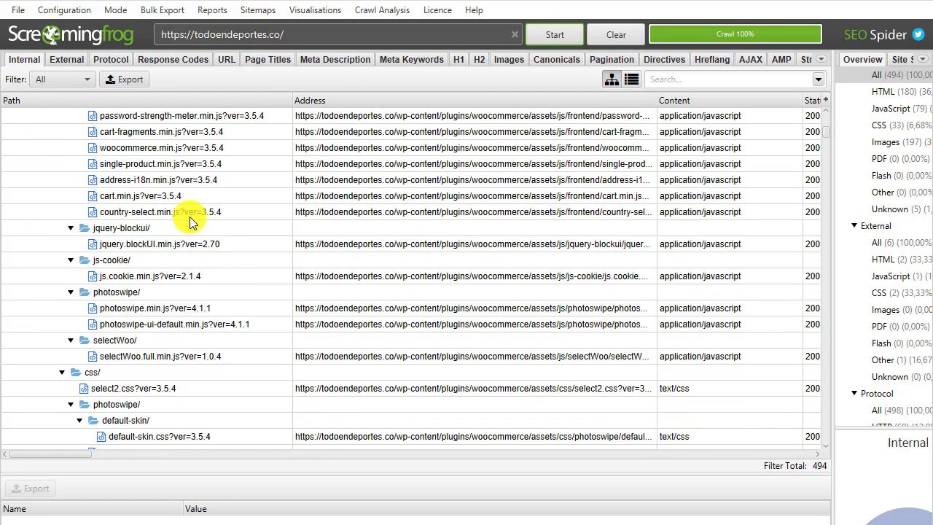
scroll(189, 218, up, 4)
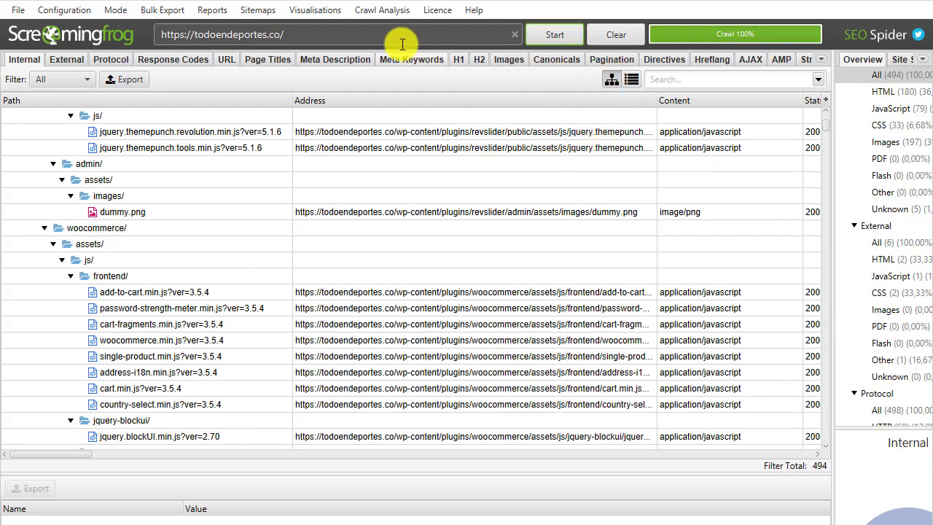
click(318, 13)
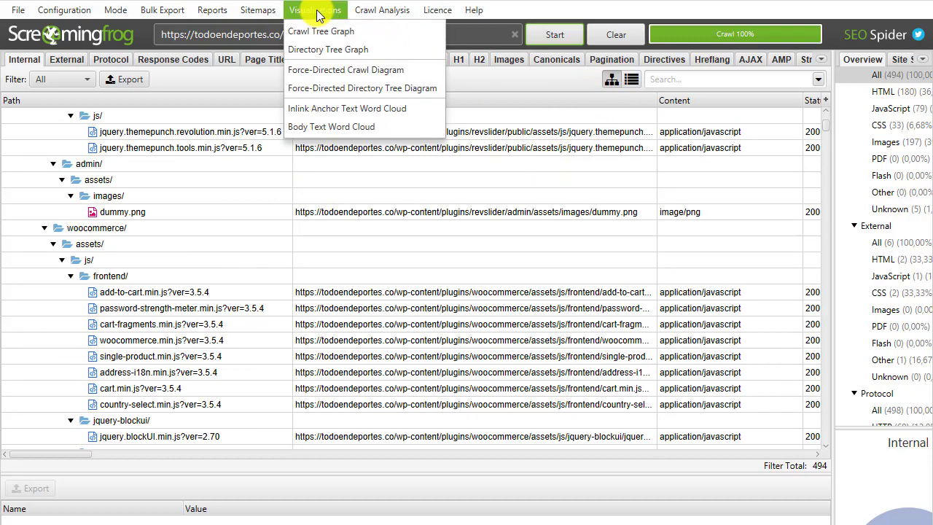
click(381, 48)
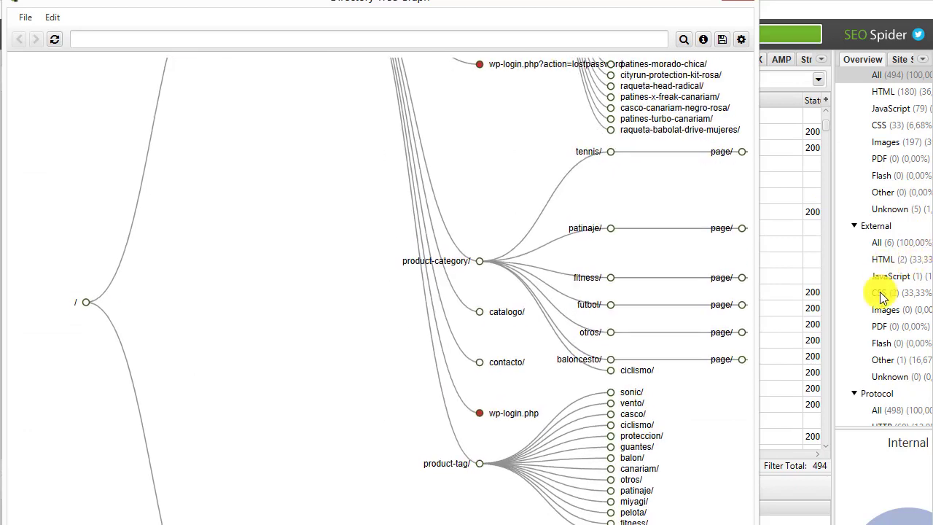
click(711, 3)
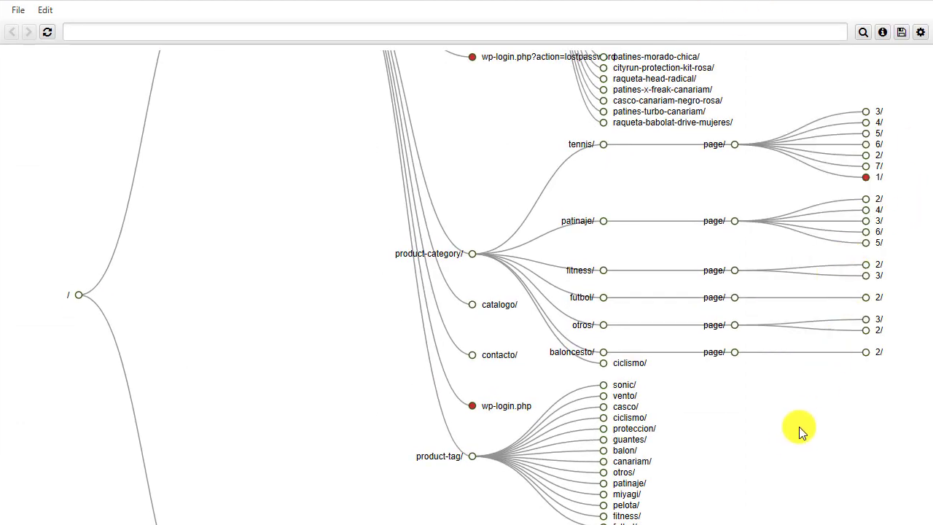
Examine the directory tree from its root through the product-category branches and read the page details of the todoendeportes.co/ node.
scroll(800, 427, down, 3)
scroll(796, 261, up, 10)
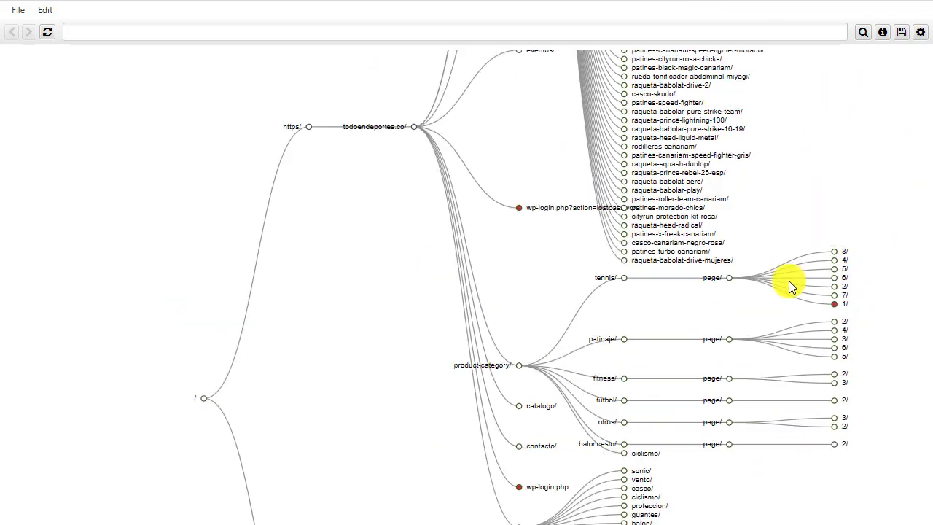
scroll(797, 314, down, 5)
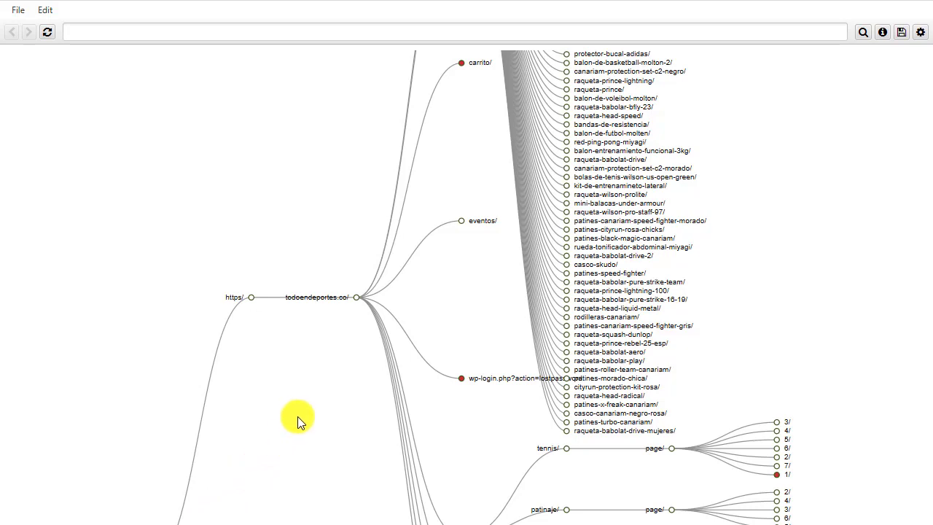
scroll(313, 391, down, 5)
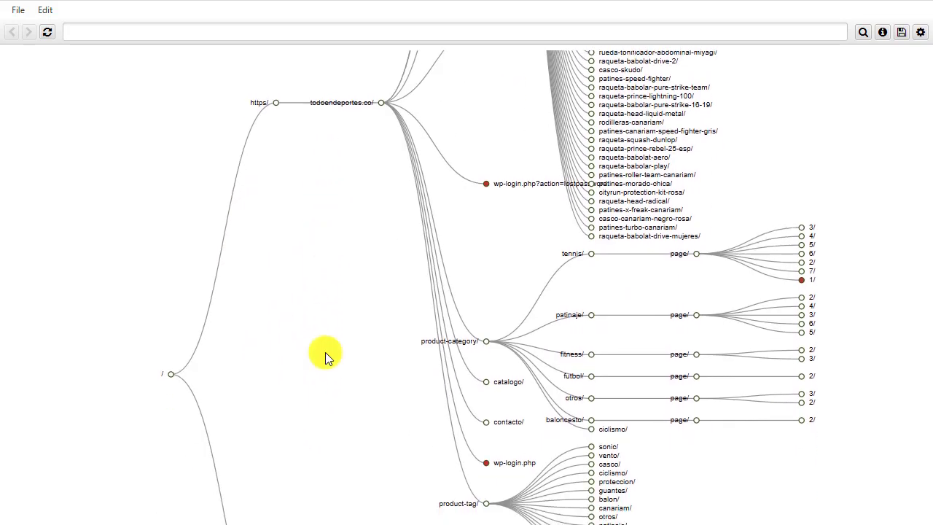
scroll(325, 320, up, 7)
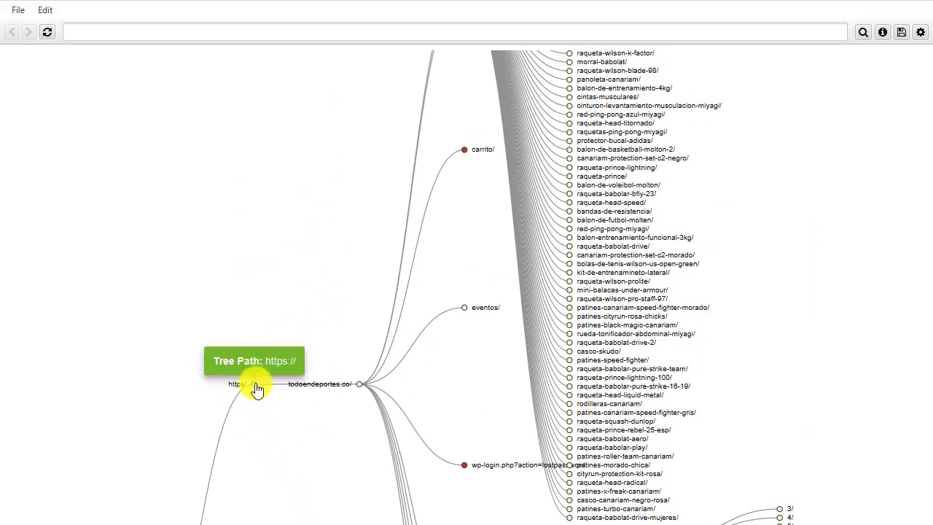
scroll(310, 503, up, 1)
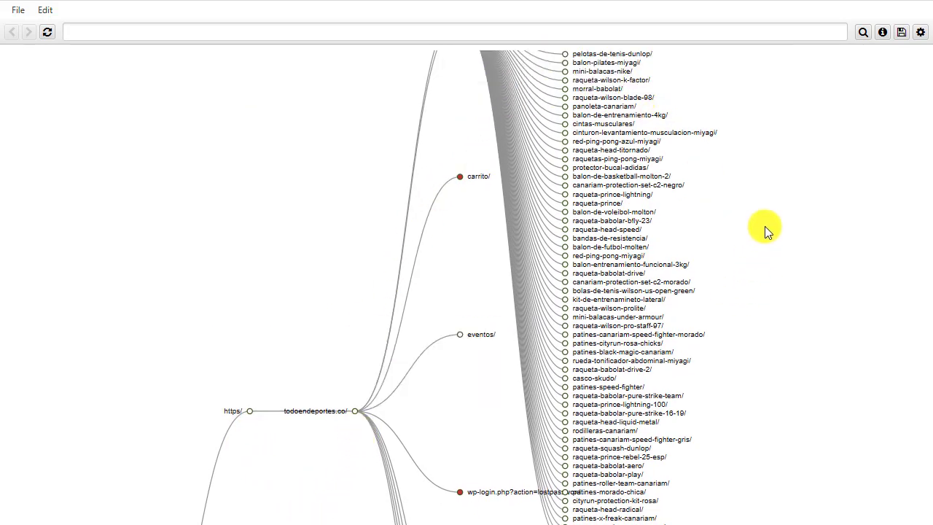
scroll(639, 371, up, 2)
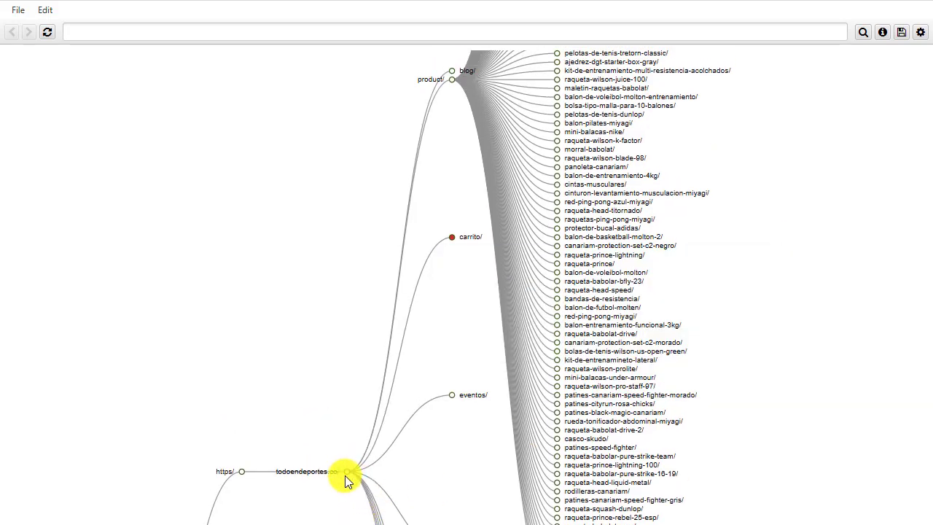
mouse_move(349, 479)
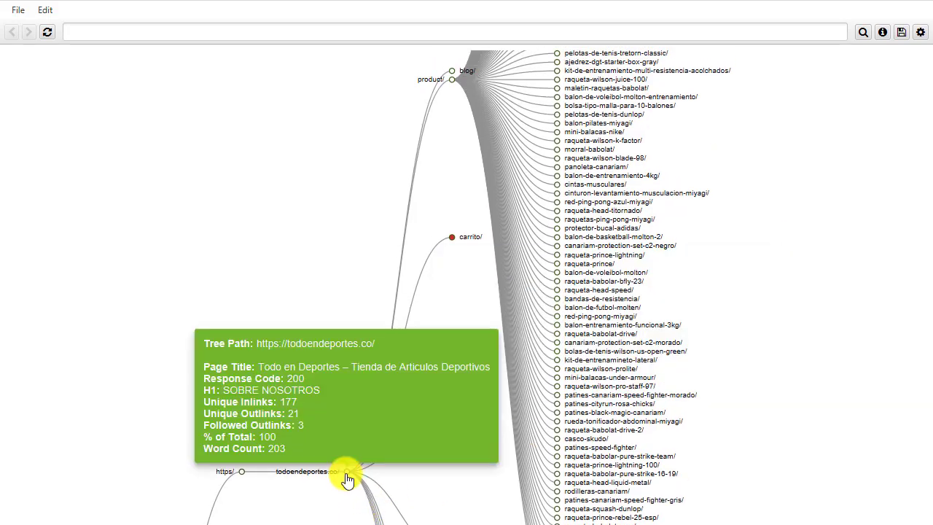
Trace the product/ branch of the directory tree up to its first product page, raqueta-head-extreme/.
scroll(813, 300, up, 5)
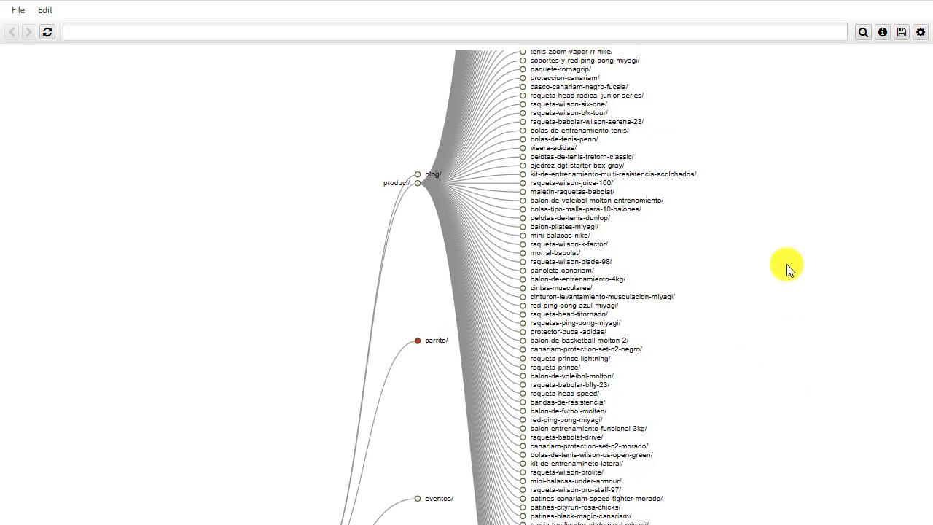
scroll(715, 234, down, 2)
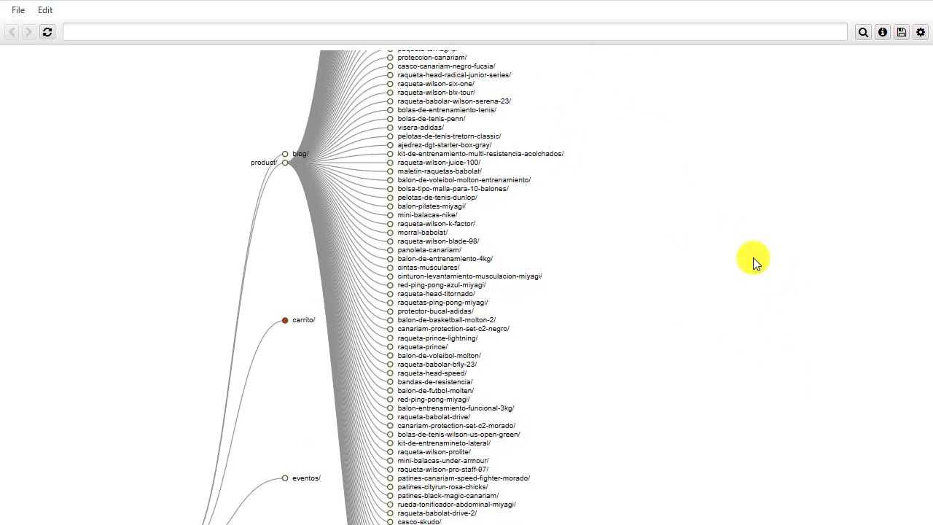
scroll(752, 260, down, 3)
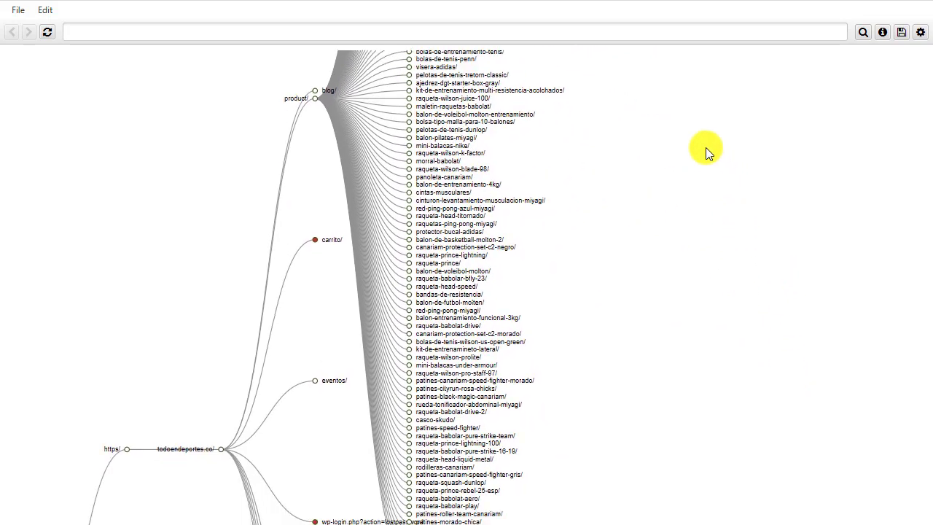
scroll(634, 153, up, 1)
drag(637, 166, 619, 244)
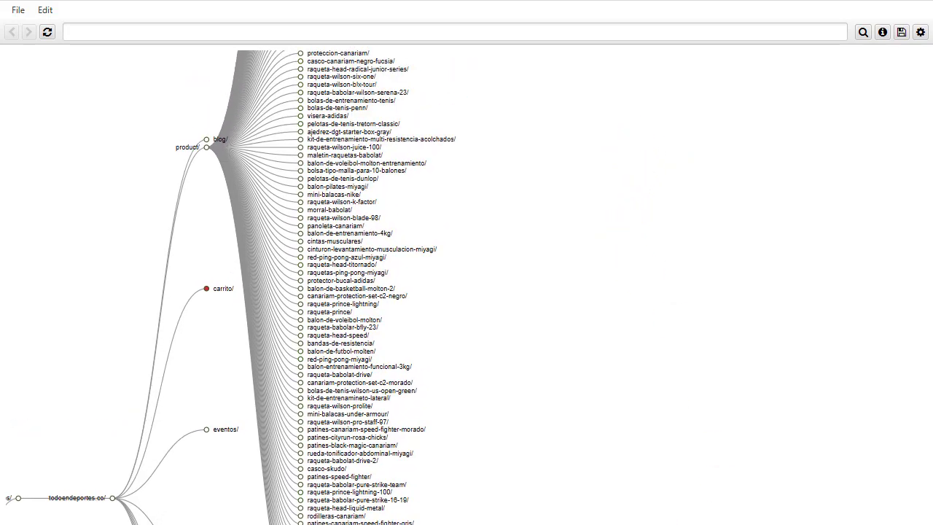
scroll(540, 270, up, 10)
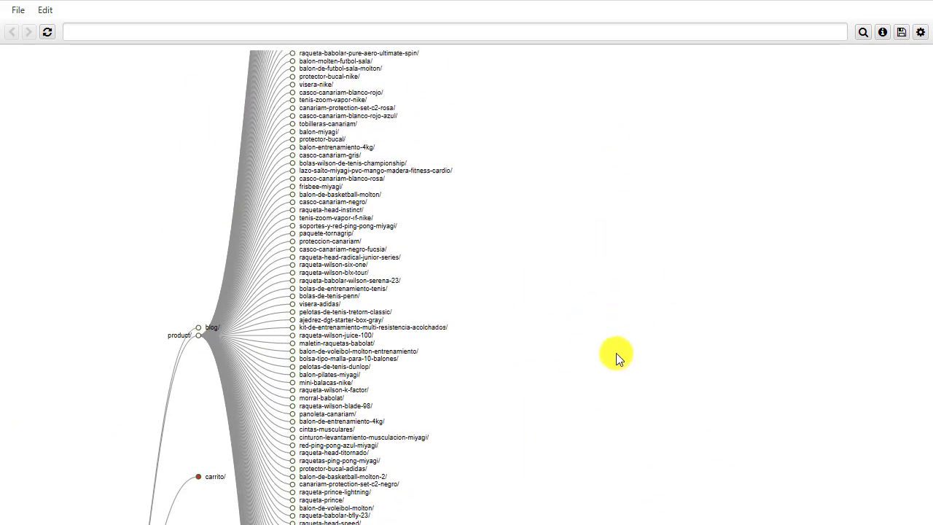
drag(630, 392, 626, 288)
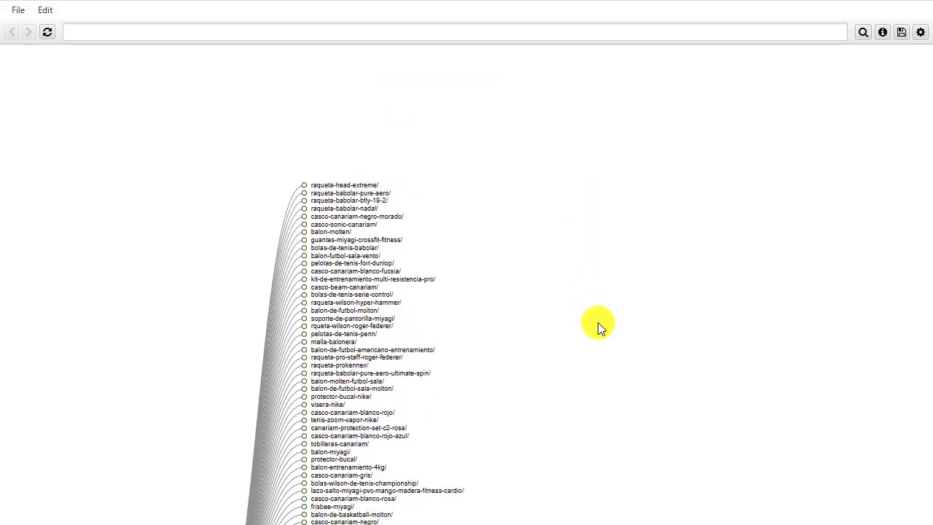
Examine the first product pages under product/ and read the page details of soporte-de-pantorilla-miyagi/.
mouse_move(313, 240)
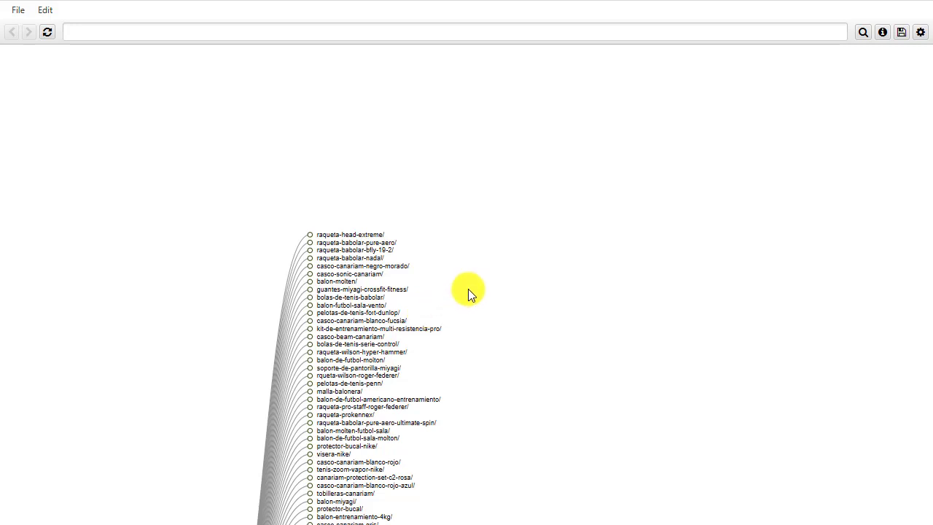
scroll(468, 289, down, 2)
scroll(469, 204, down, 1)
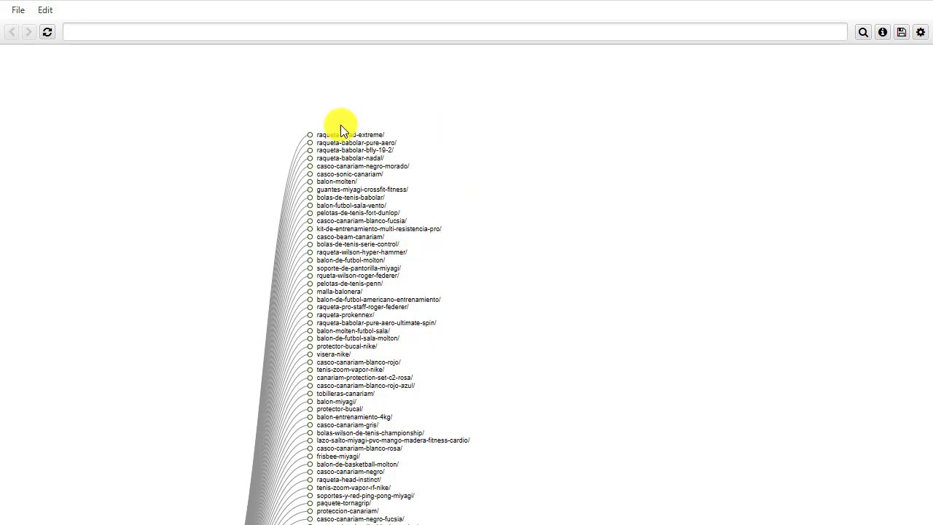
drag(624, 278, 624, 215)
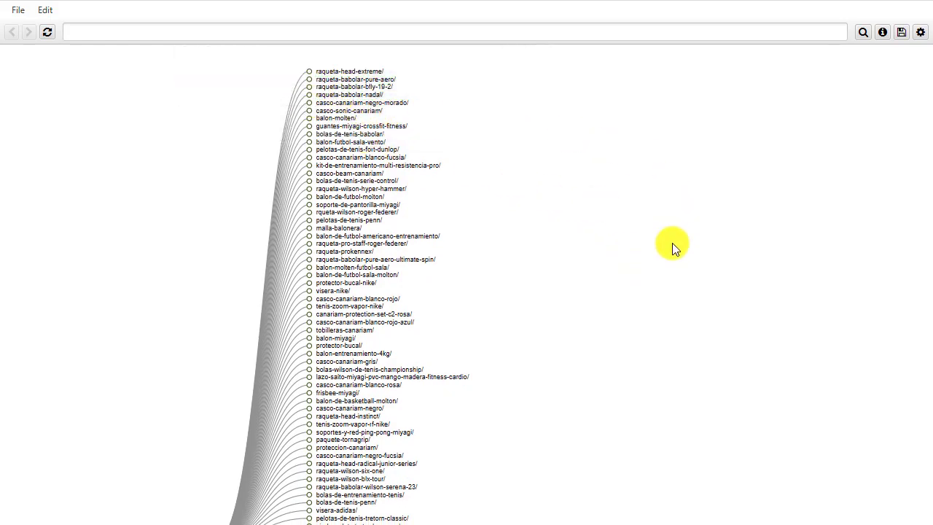
drag(600, 292, 601, 336)
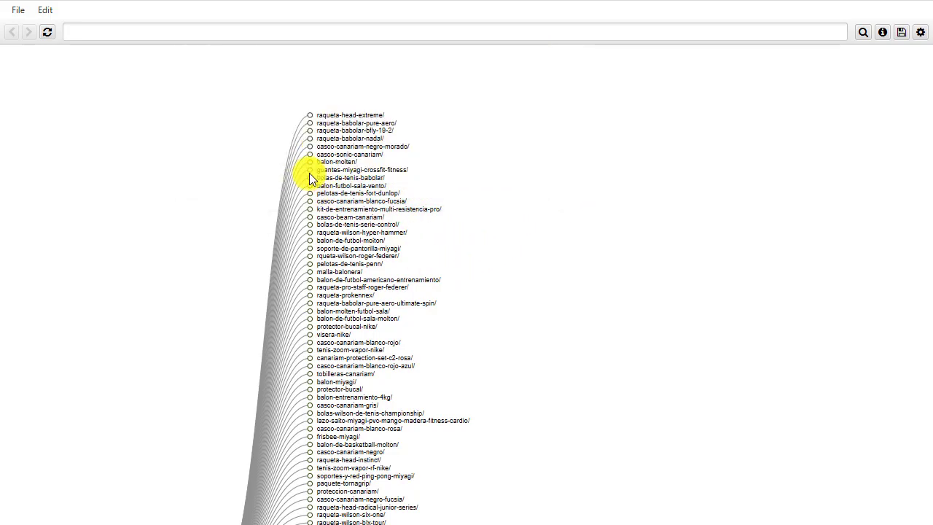
mouse_move(309, 174)
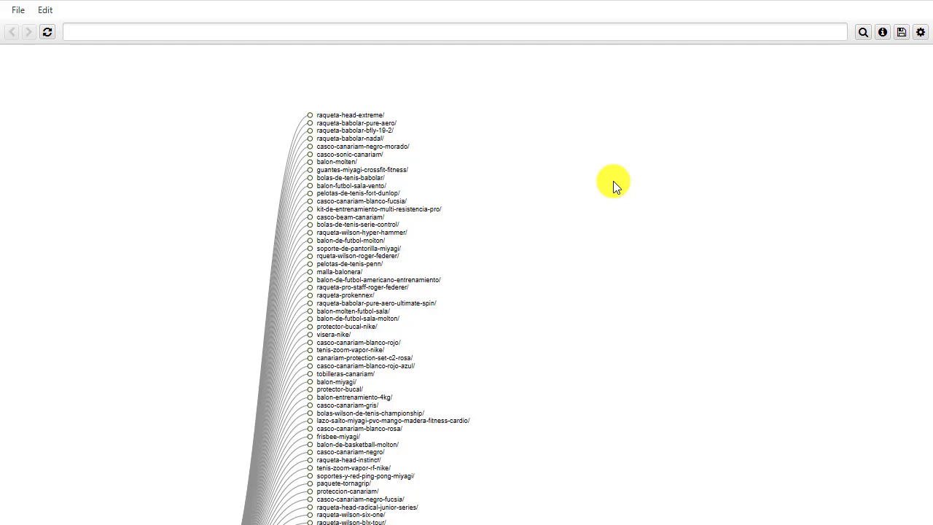
drag(567, 237, 570, 202)
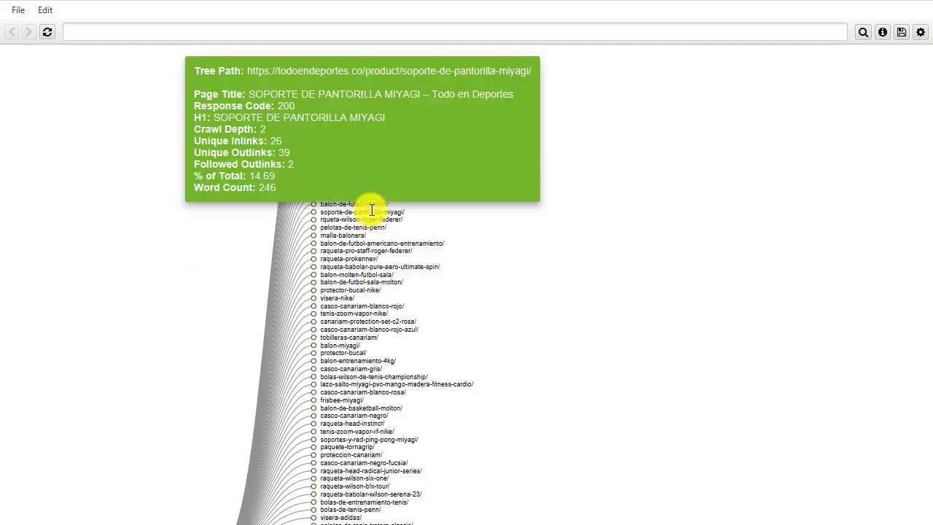
mouse_move(375, 208)
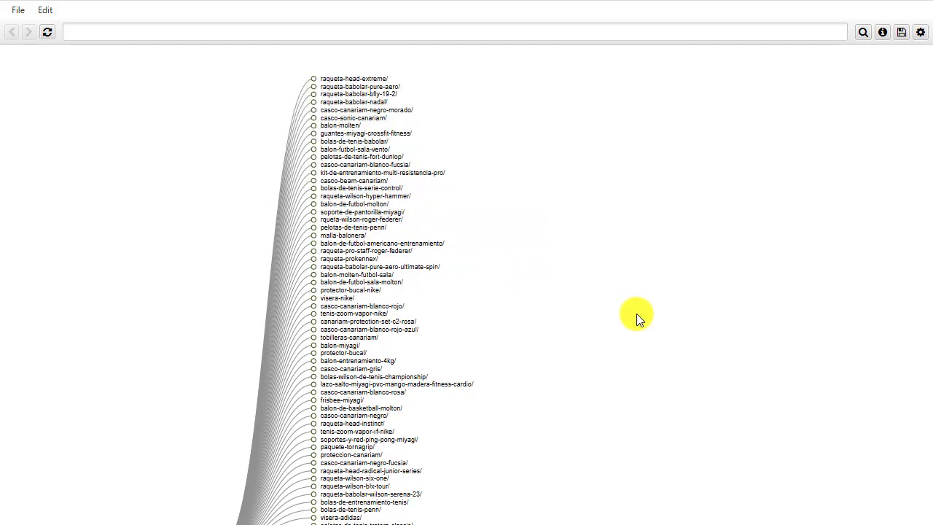
Review how the product/, blog/, carrito/ and eventos/ branches connect to the todoendeportes.co/ node and inspect the carrito/ node.
scroll(635, 314, down, 5)
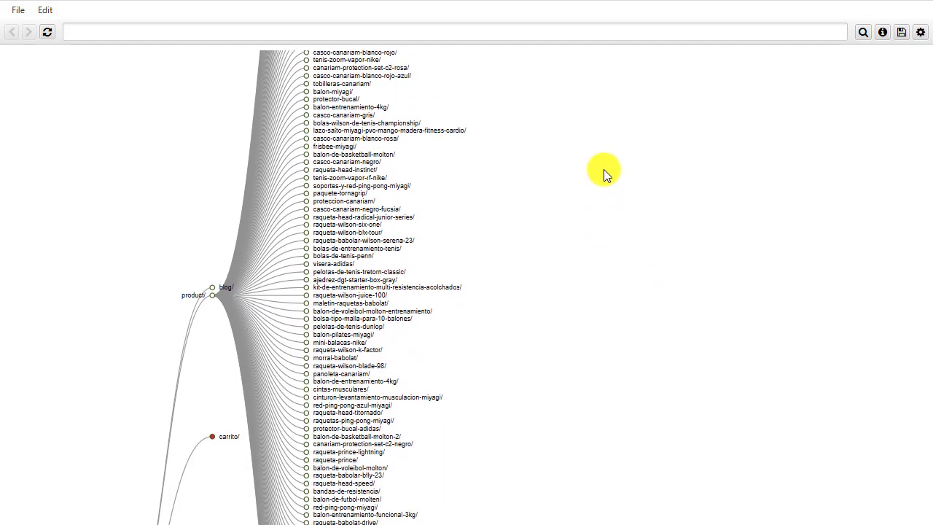
scroll(616, 211, down, 2)
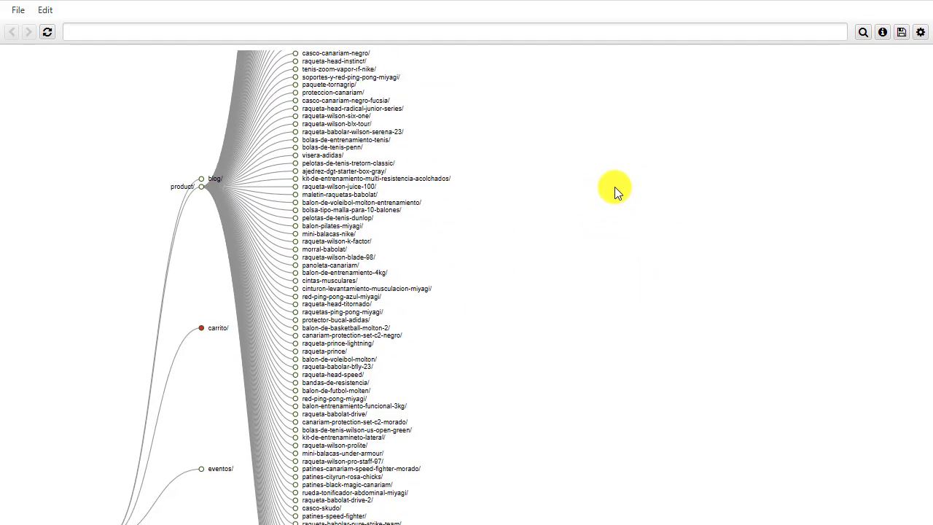
drag(518, 234, 524, 194)
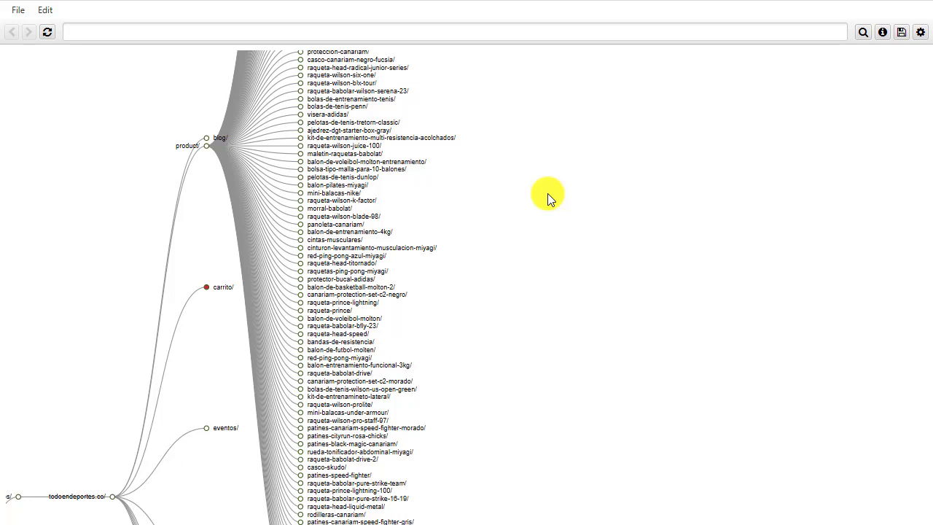
drag(589, 255, 603, 210)
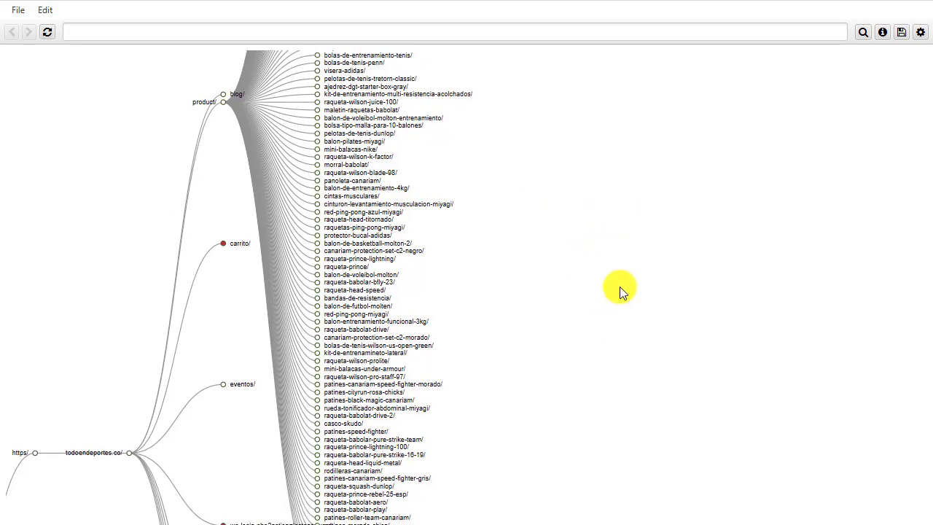
drag(613, 284, 631, 443)
drag(663, 340, 663, 366)
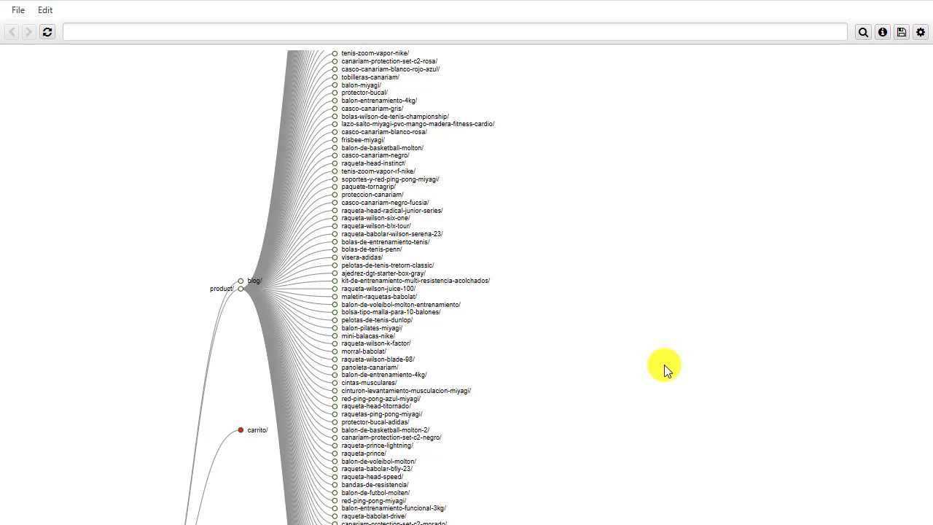
drag(584, 319, 593, 158)
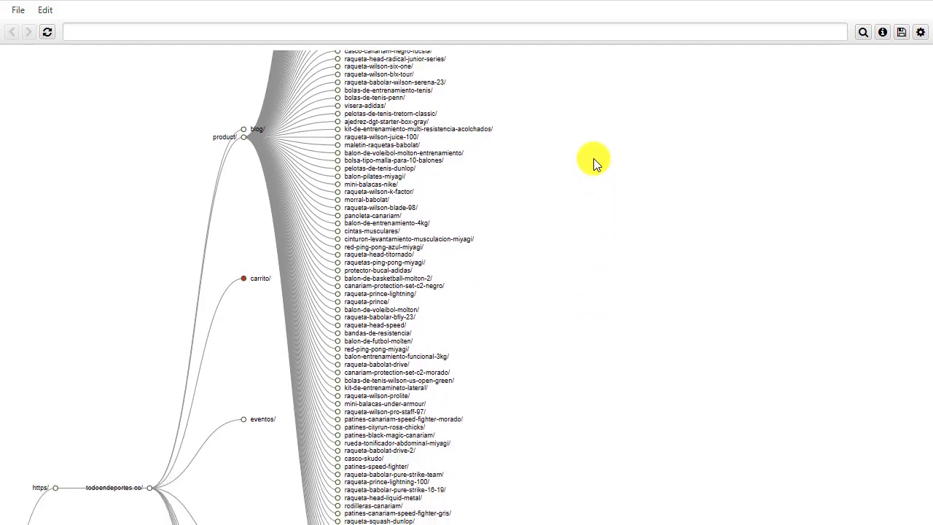
drag(616, 286, 616, 156)
drag(629, 198, 701, 382)
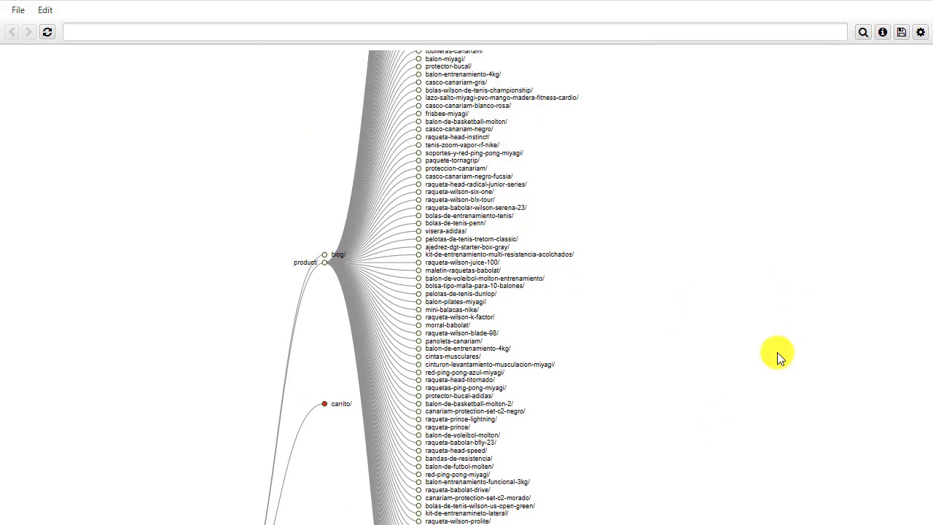
scroll(635, 409, down, 3)
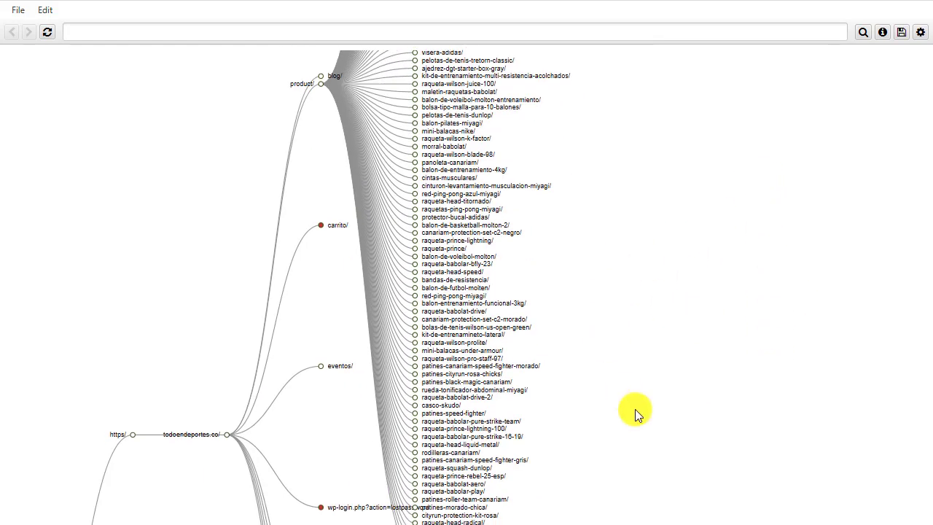
click(322, 229)
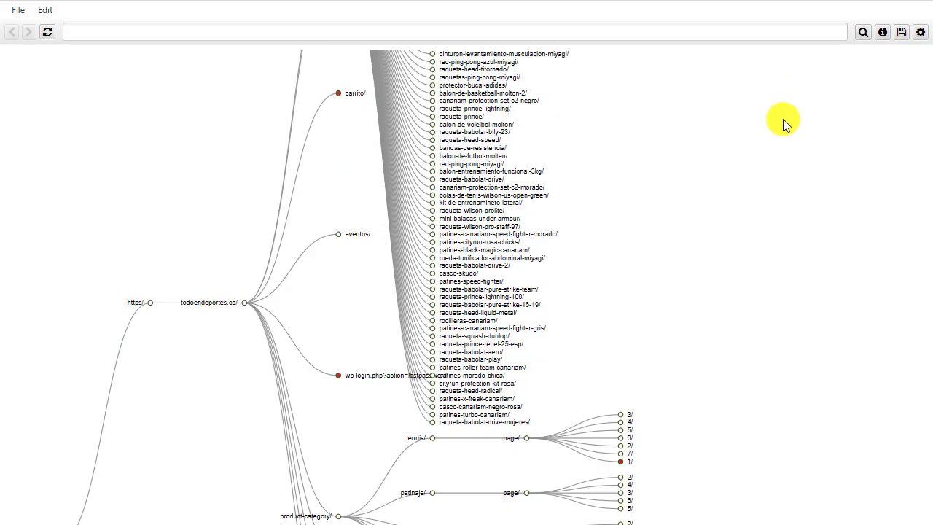
Read the page details of the wp-login.php?action=lostpassword node and examine the product-category/ and product-tag/ branches below it.
scroll(775, 189, down, 1)
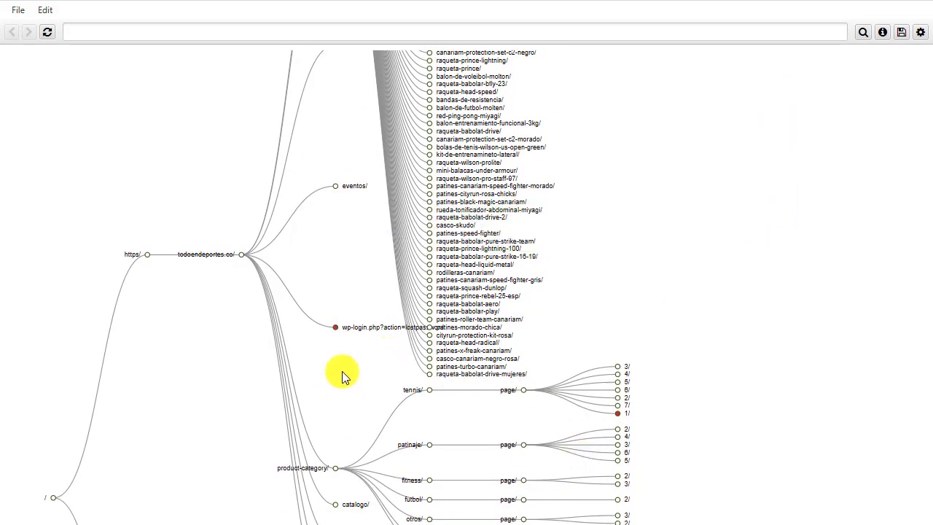
mouse_move(336, 333)
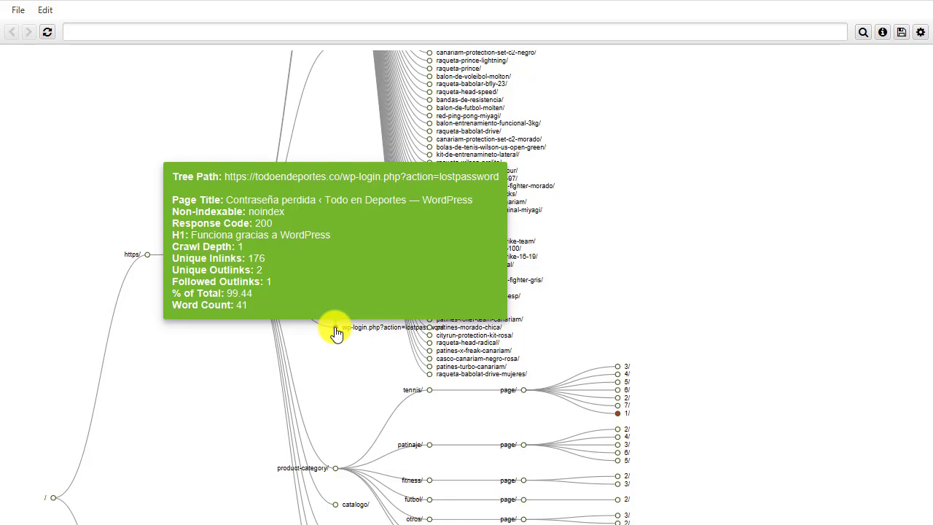
click(336, 333)
scroll(779, 321, down, 4)
scroll(780, 226, down, 1)
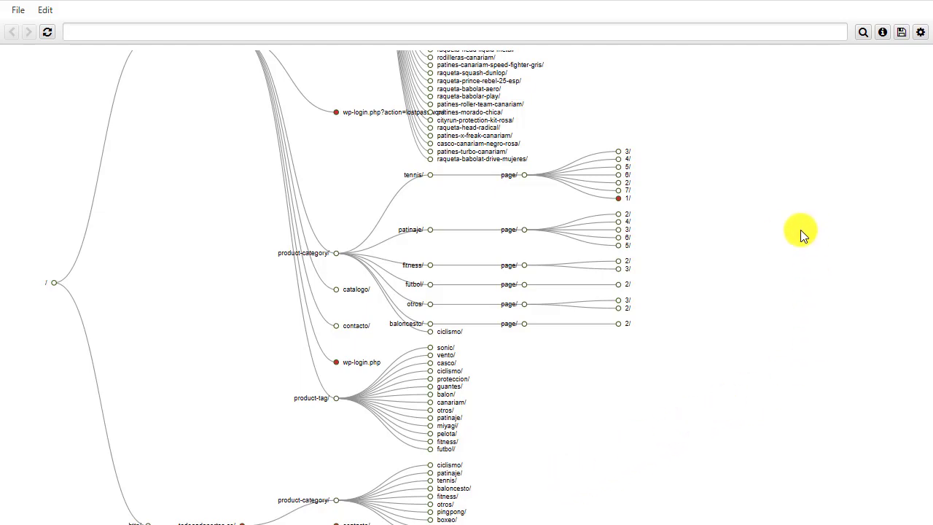
Trace the directory tree back up past eventos/ and carrito/ to examine the product pages branching from product/.
scroll(769, 286, up, 10)
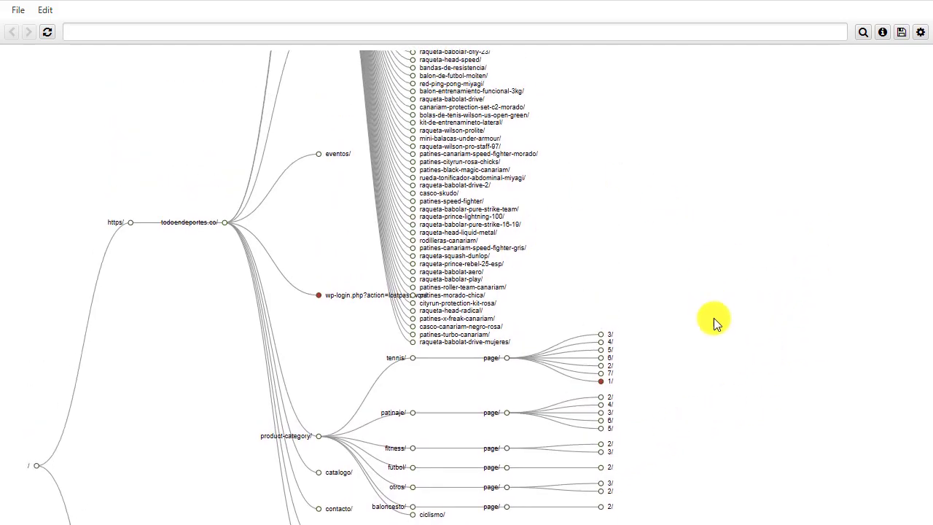
scroll(669, 270, up, 1)
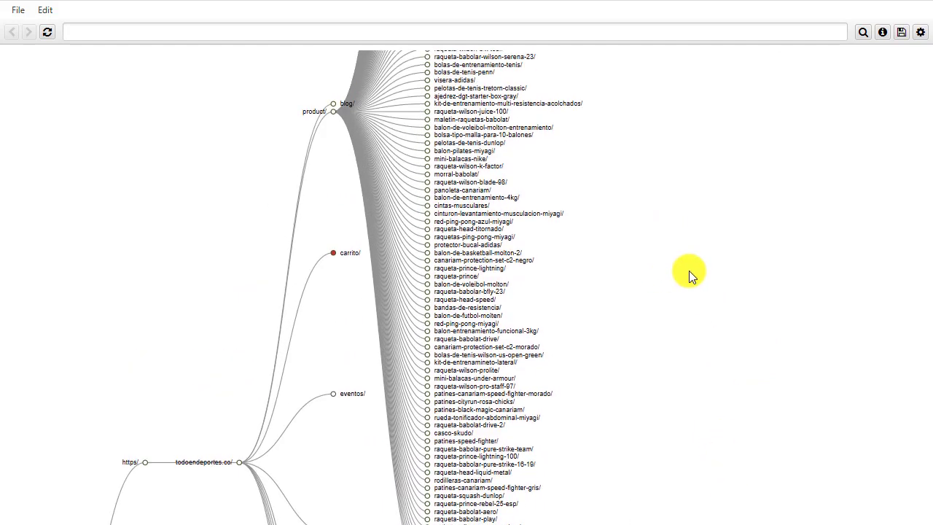
drag(693, 275, 707, 333)
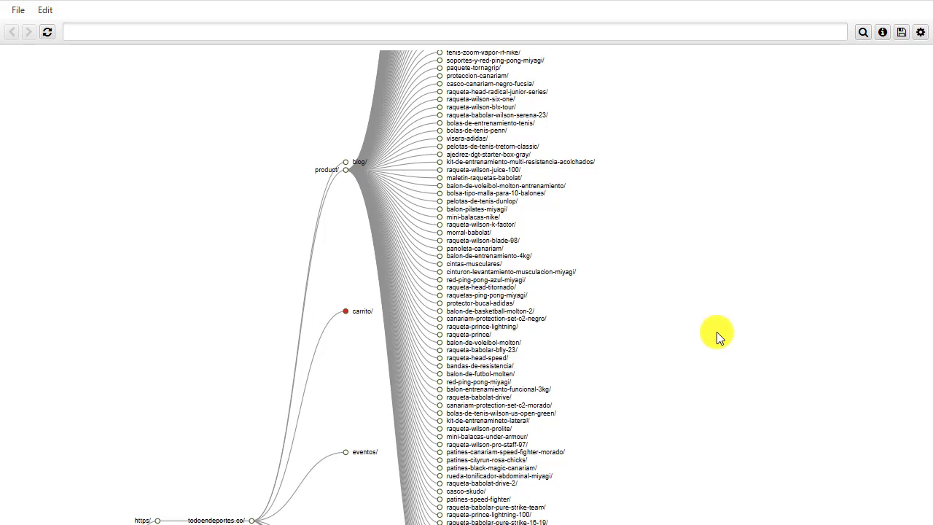
drag(710, 331, 727, 501)
drag(786, 309, 792, 432)
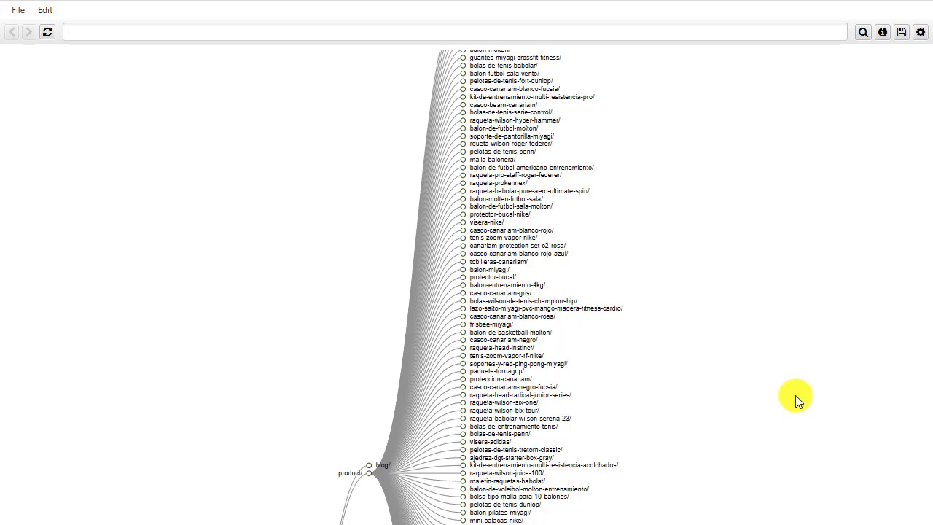
drag(813, 314, 806, 389)
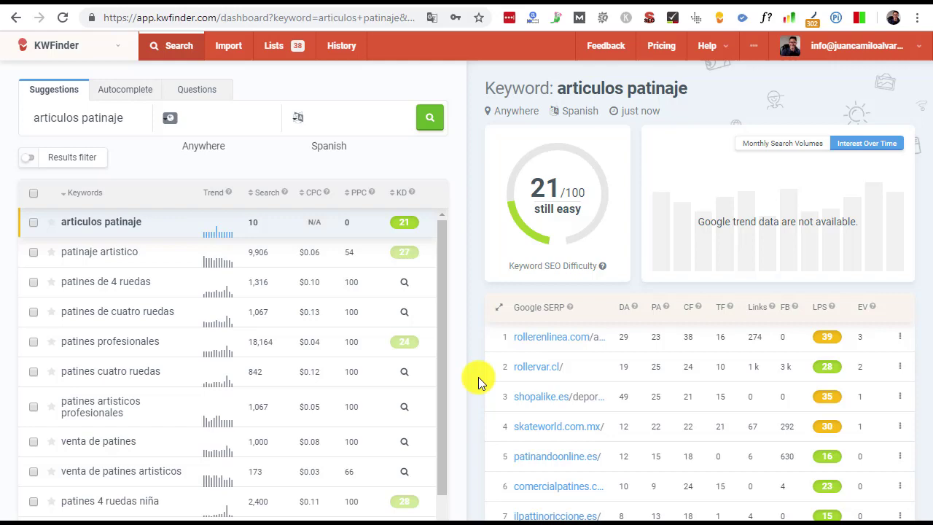
Switch to the draw.io diagram of recommended blog categories and select the Fitness box under the Belleza pillar category.
key(ctrl+Tab)
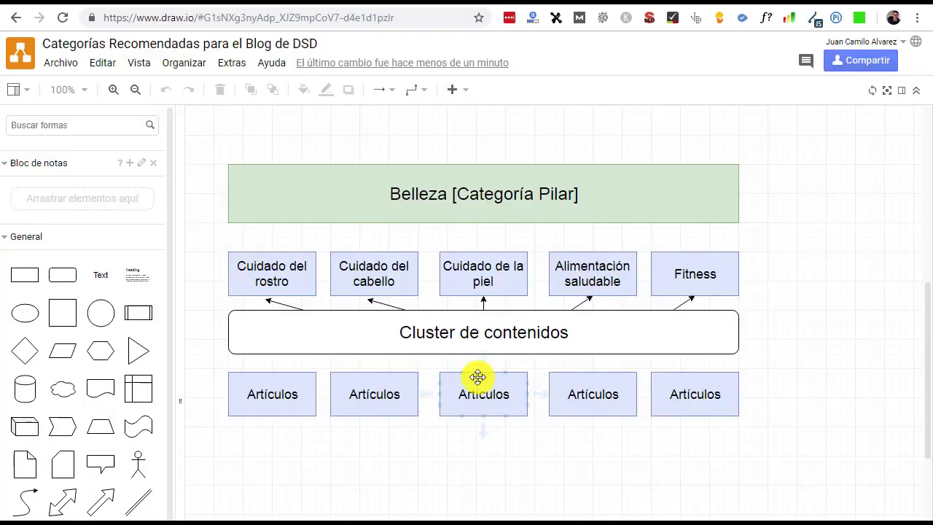
click(704, 276)
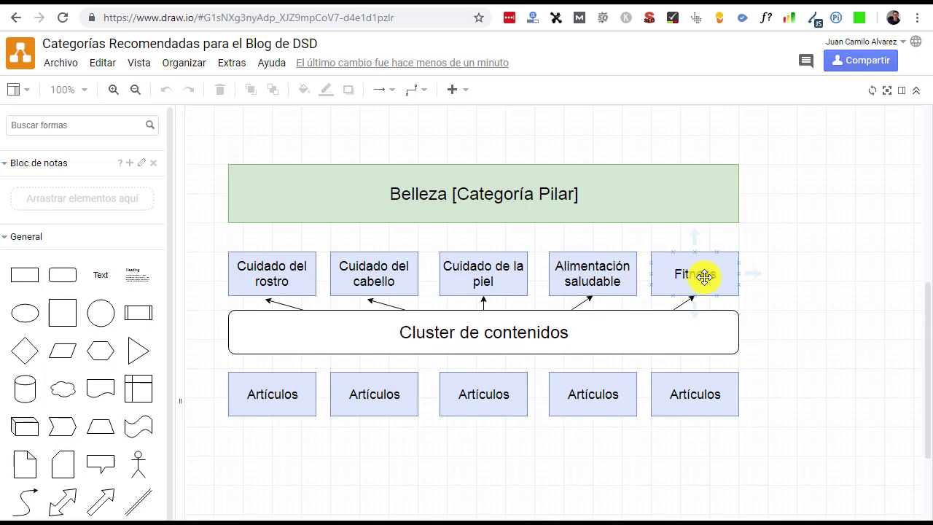